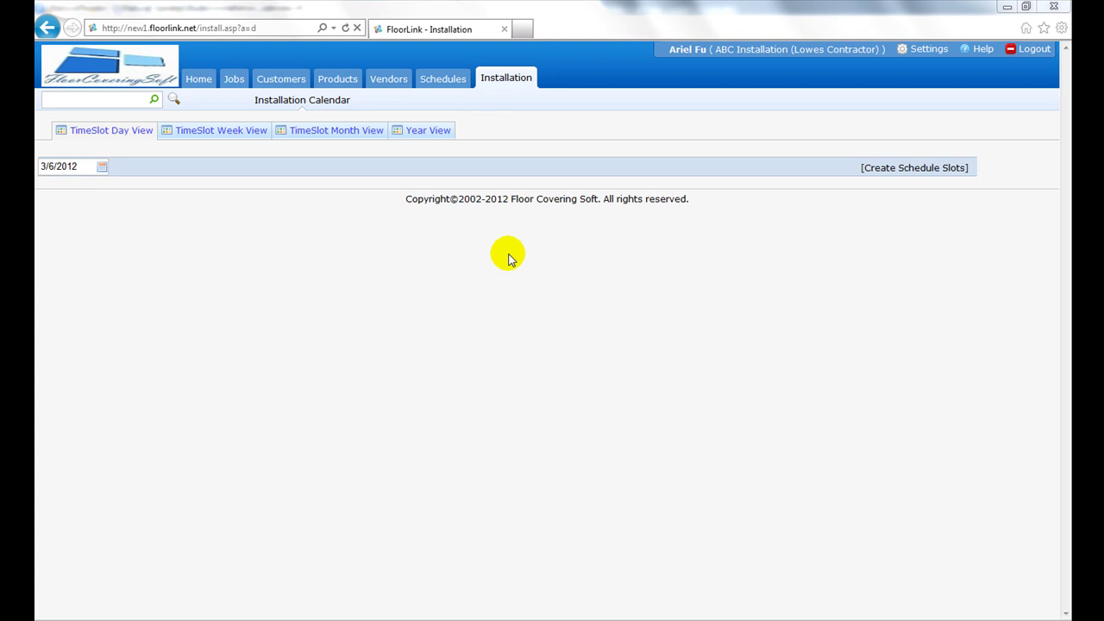
Start new time slots for March 6, 8, 13, 15, 20, 22, 27 and 29, 2012
click(911, 168)
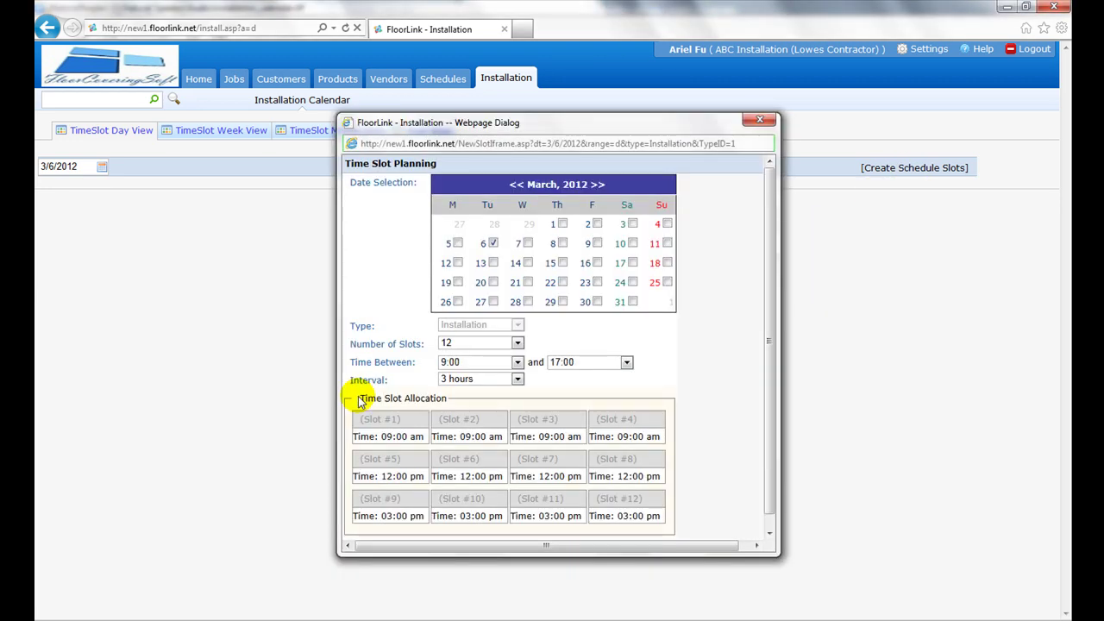
click(493, 263)
click(493, 282)
click(493, 301)
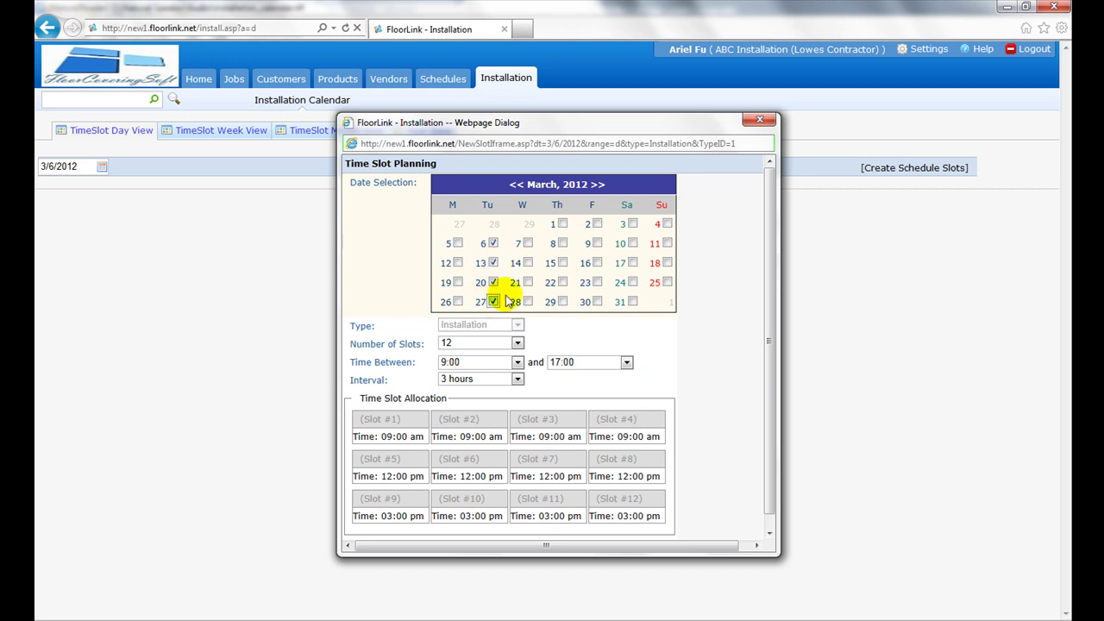
click(562, 244)
click(562, 263)
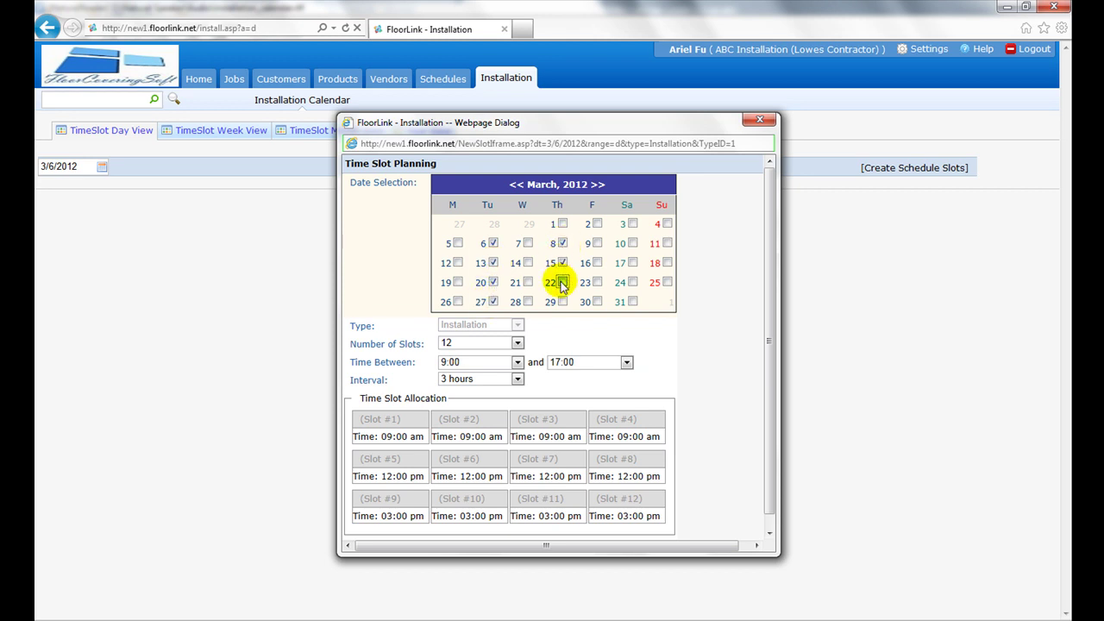
click(562, 282)
click(562, 302)
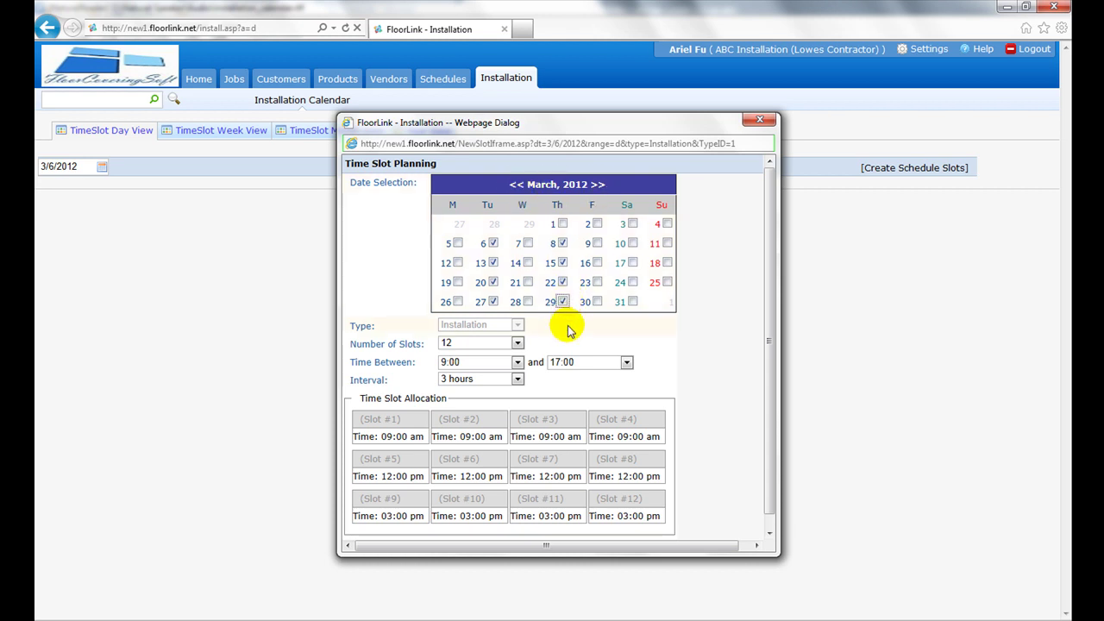
Set six slots per day and create the planned time slots
scroll(567, 330, down, 1)
click(517, 318)
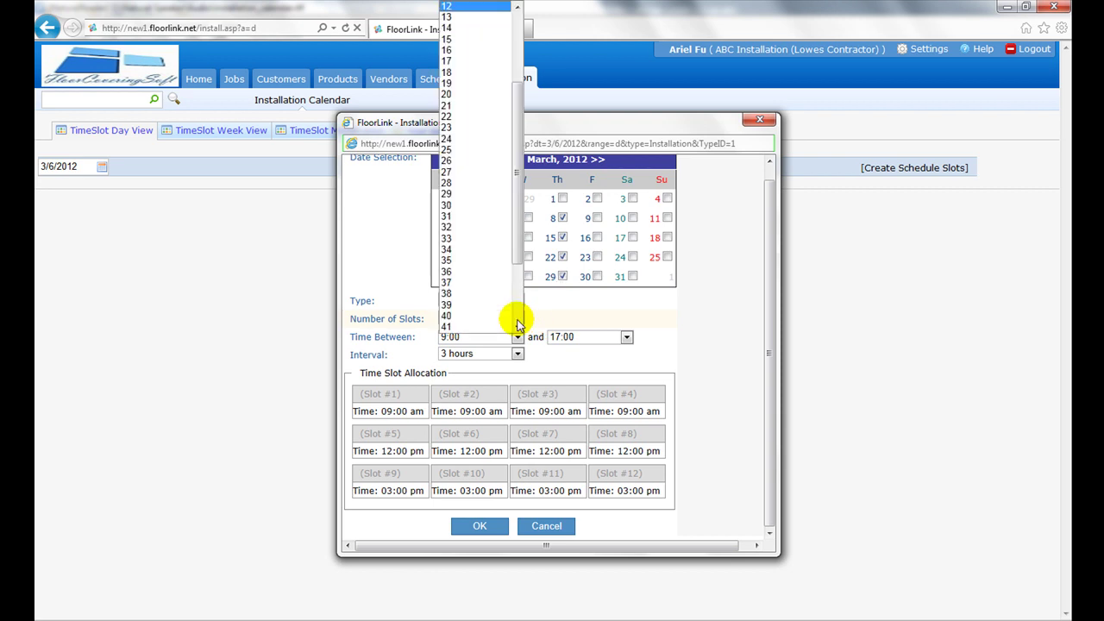
drag(518, 259, 522, 185)
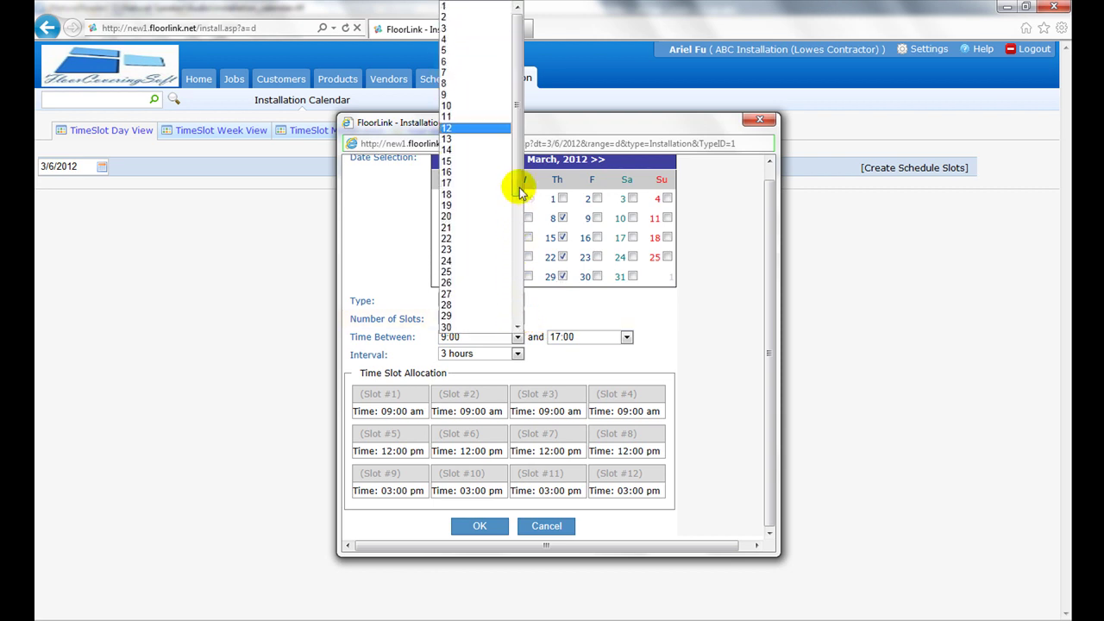
click(465, 63)
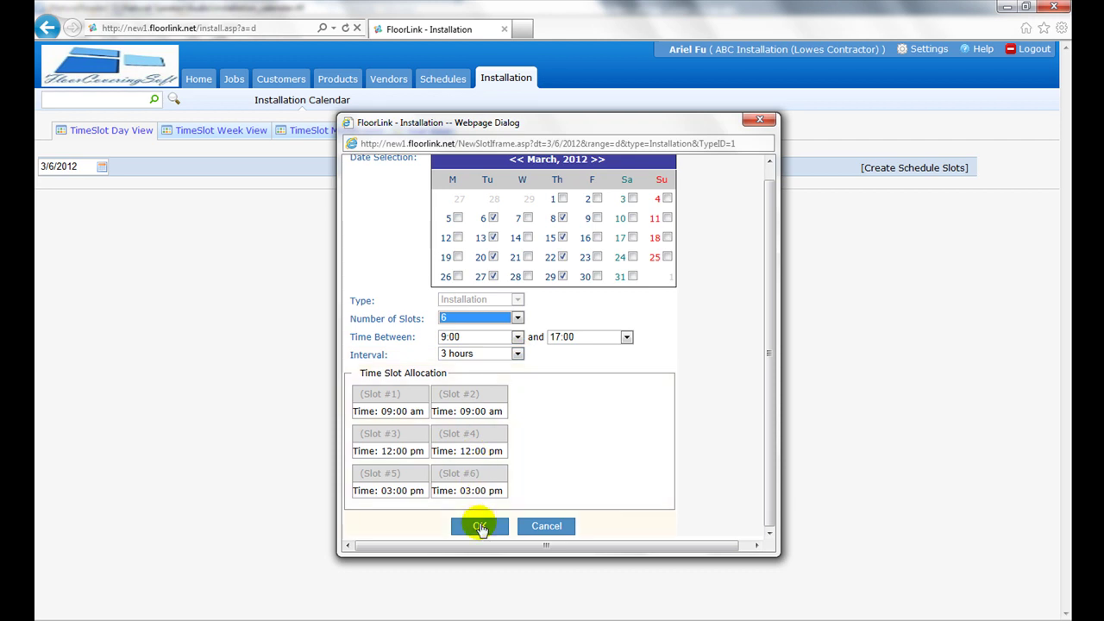
click(480, 526)
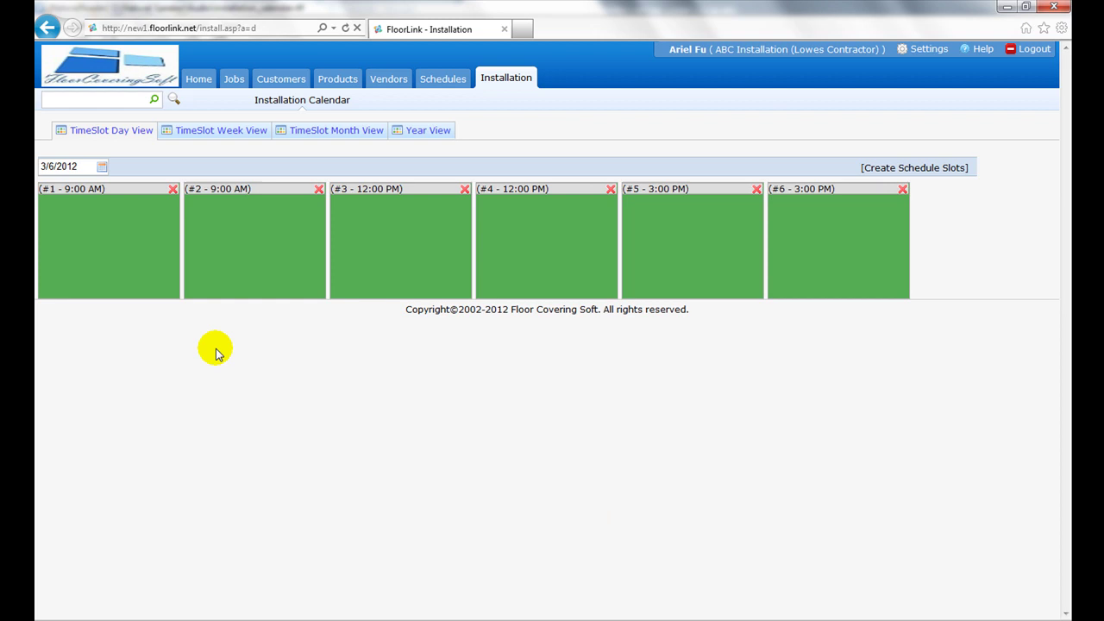
Review the new slots in week and month views, then return to March 6
click(220, 138)
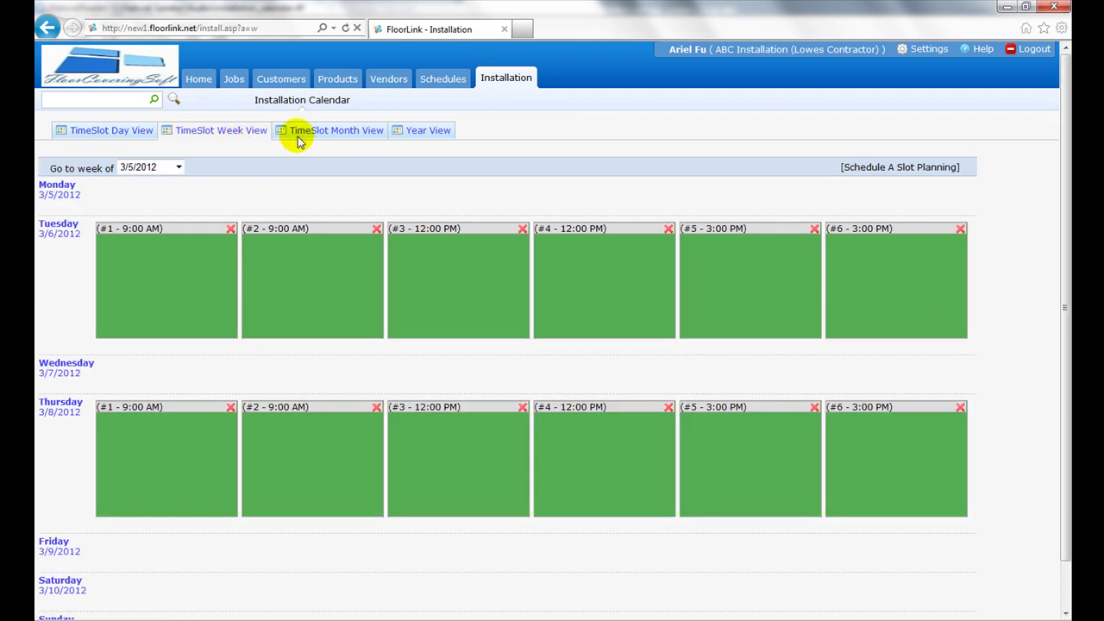
click(298, 136)
scroll(390, 324, down, 1)
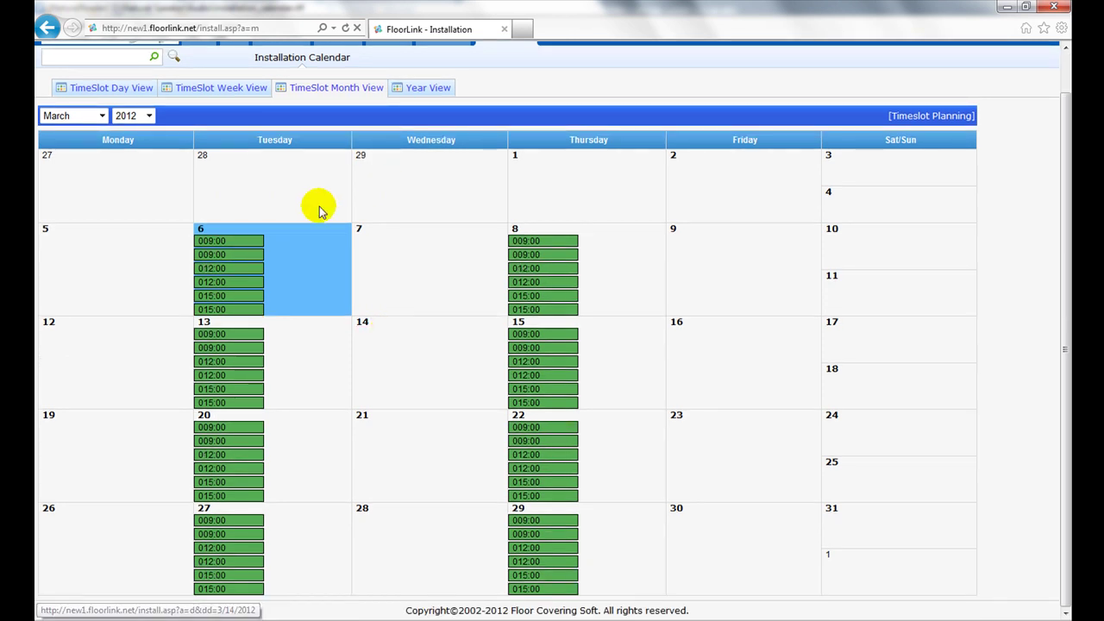
click(121, 88)
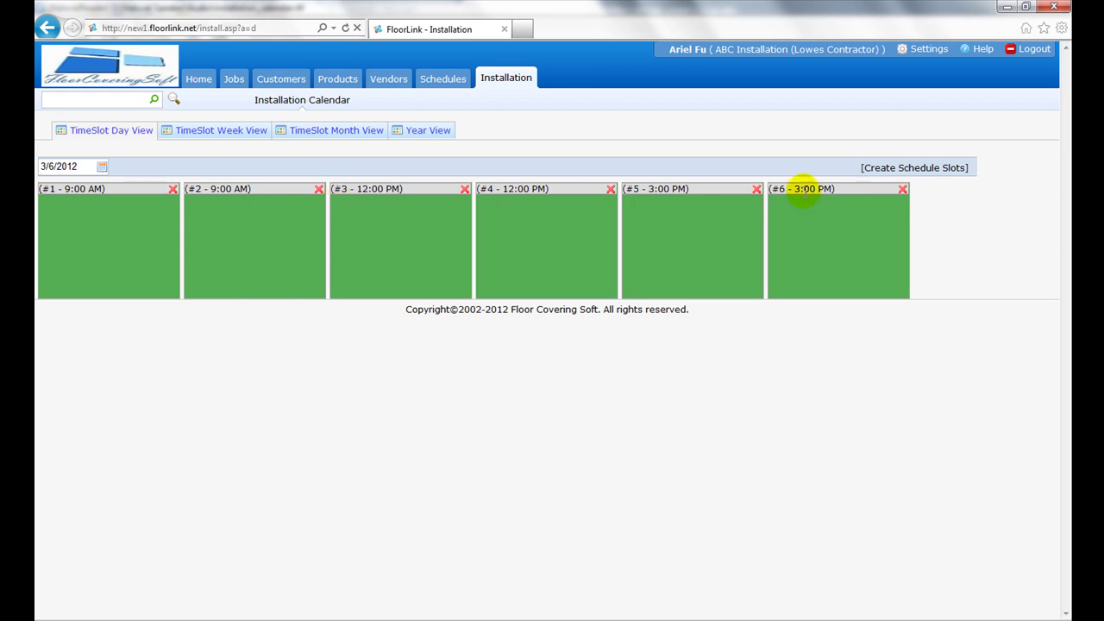
Delete time slot #6 at 3:00 PM on 3/6/2012
click(902, 189)
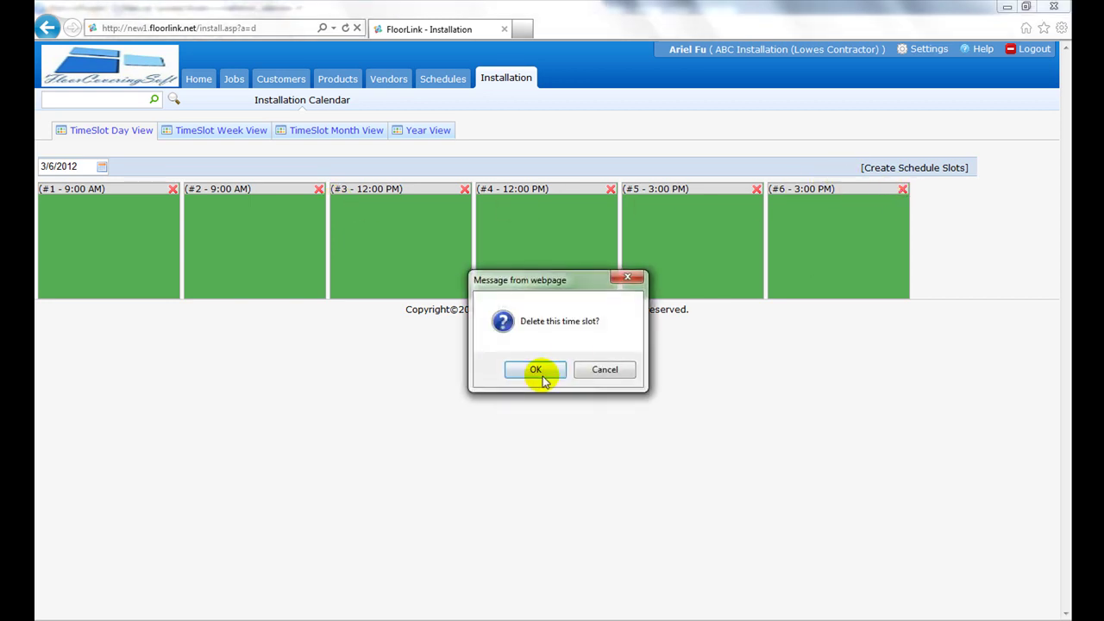
click(537, 370)
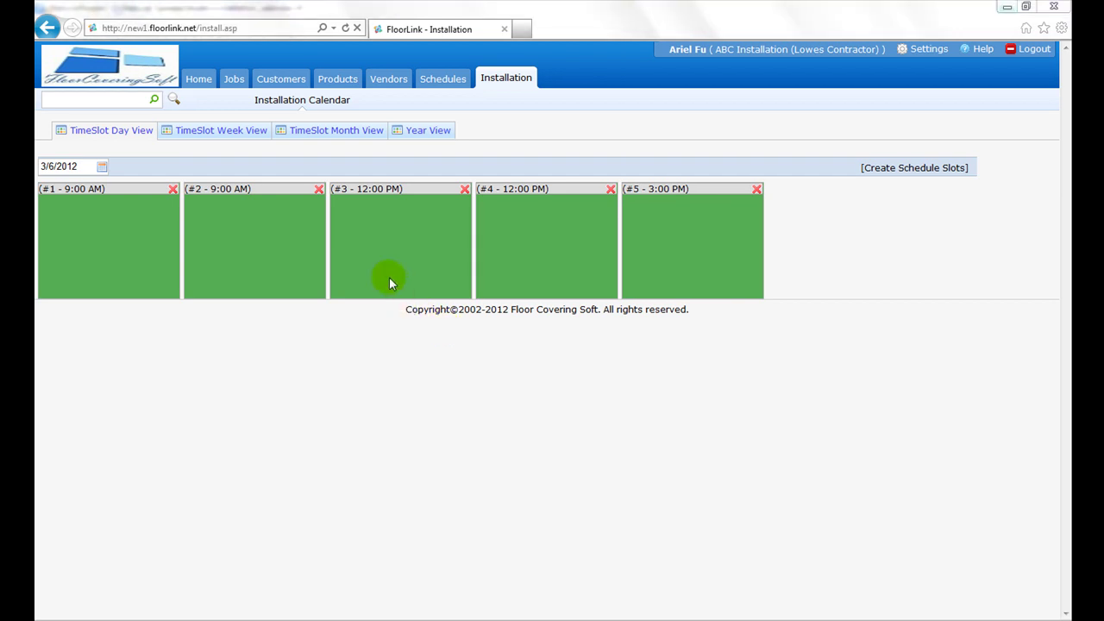
Book BETSY's Carpet job into the 3/6/2012 9:00 AM slot at westwood with status New
click(229, 80)
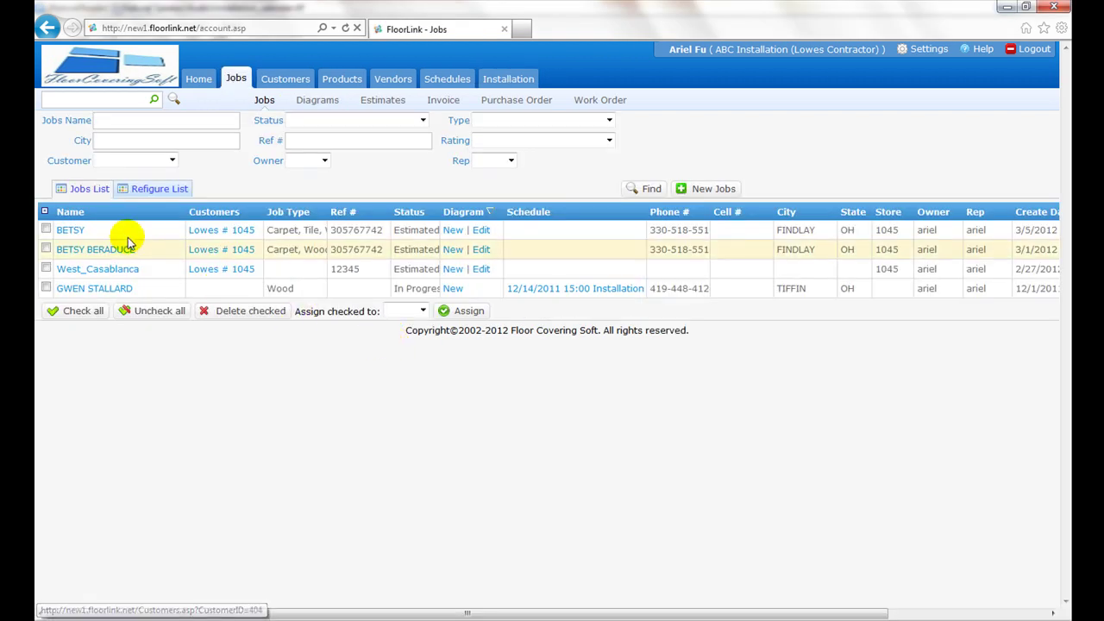
click(69, 231)
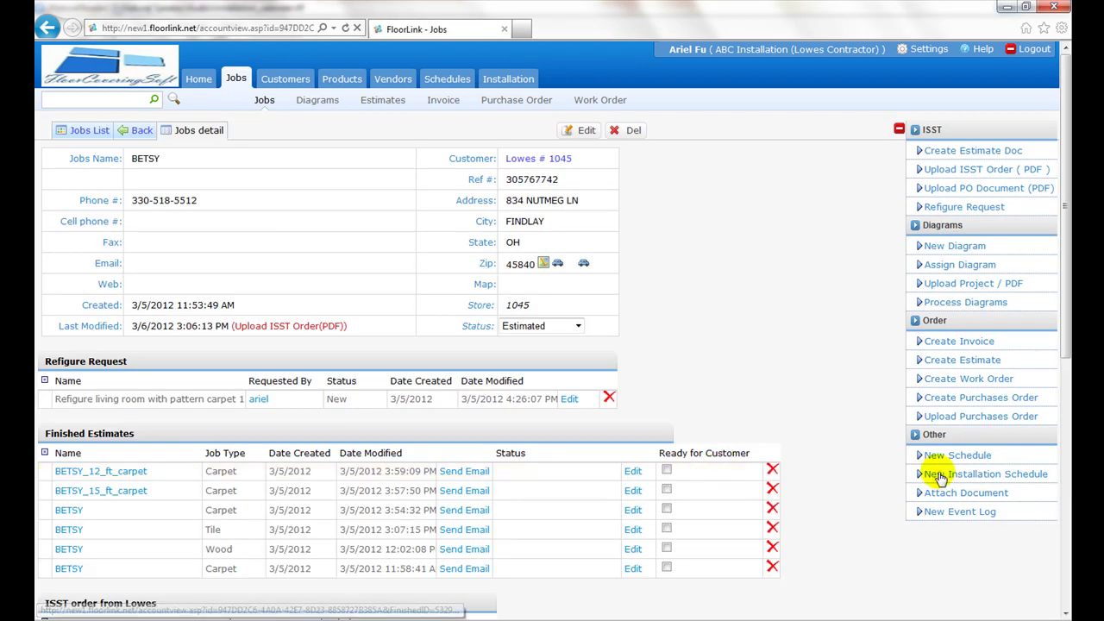
click(955, 477)
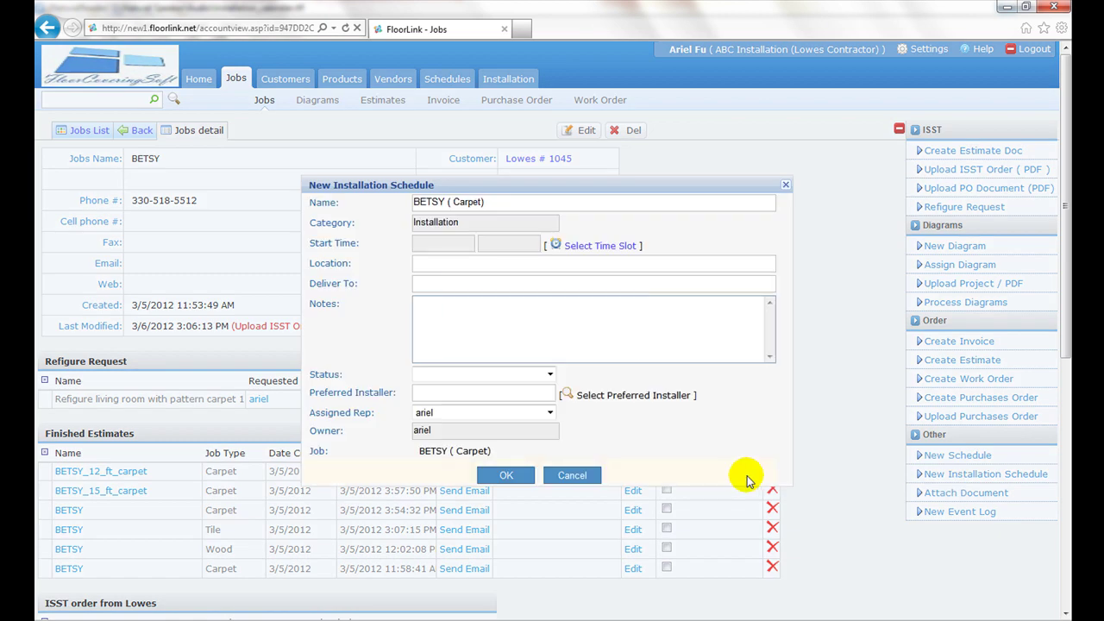
click(598, 247)
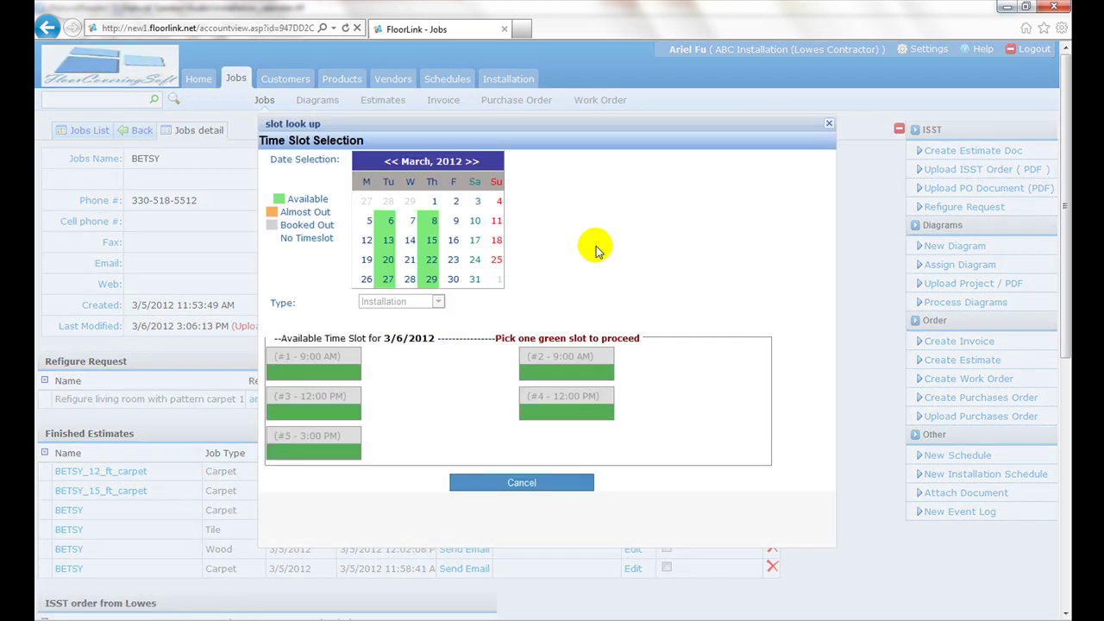
click(343, 374)
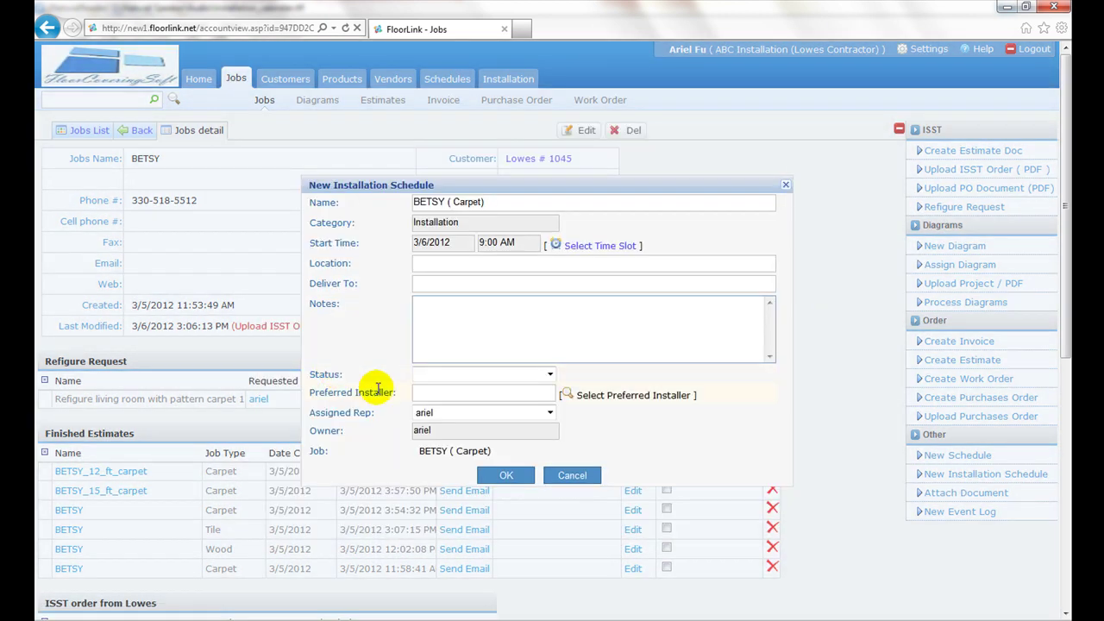
click(457, 263)
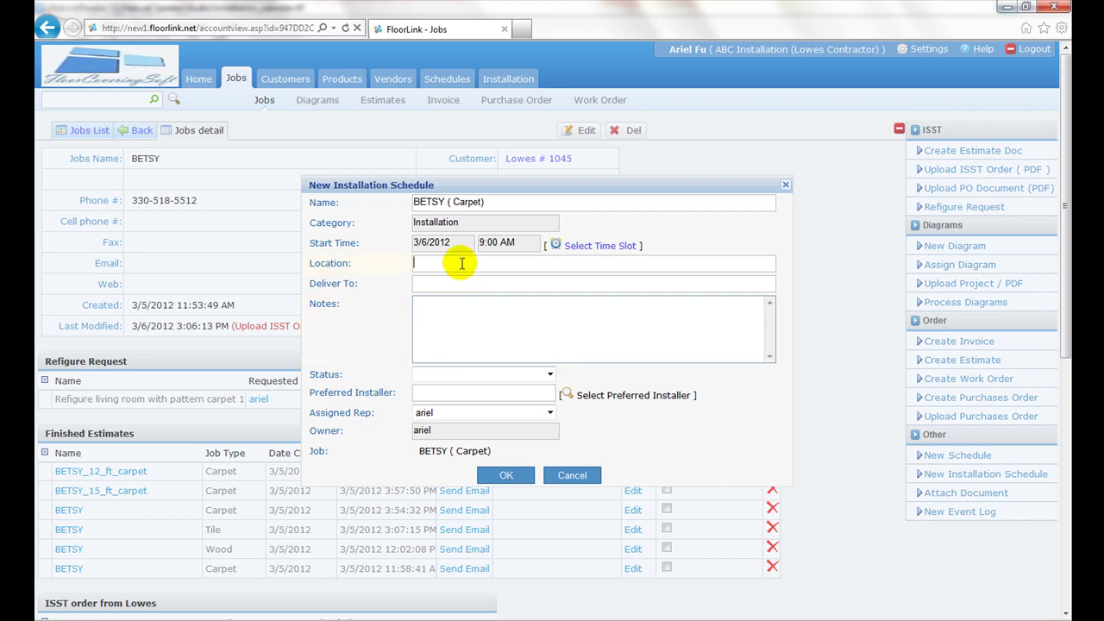
text(westwood)
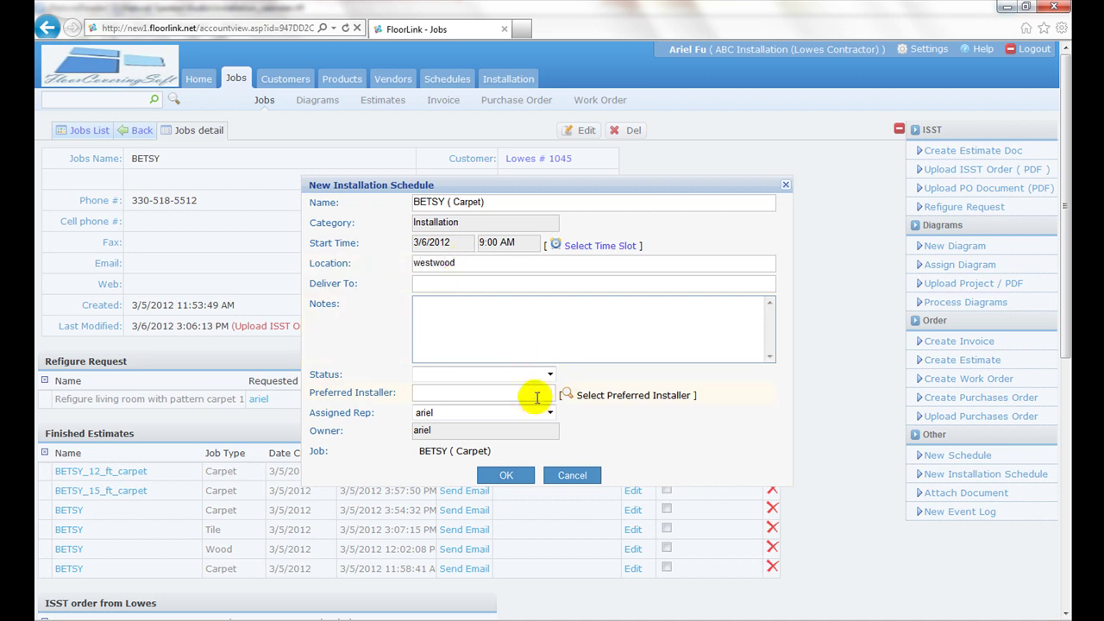
click(548, 374)
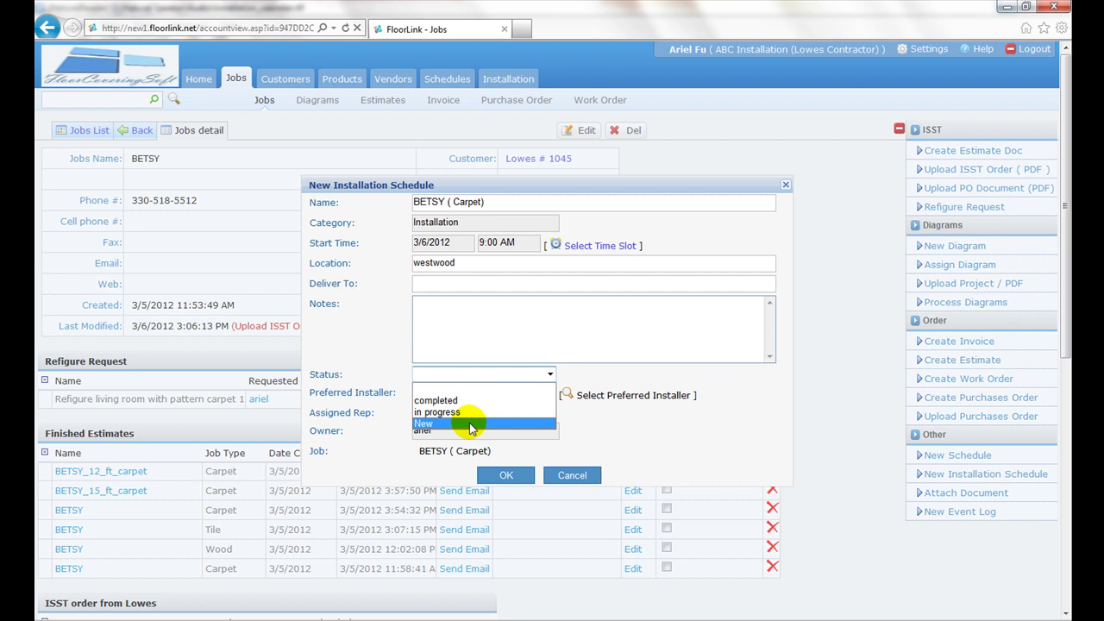
click(475, 424)
click(504, 475)
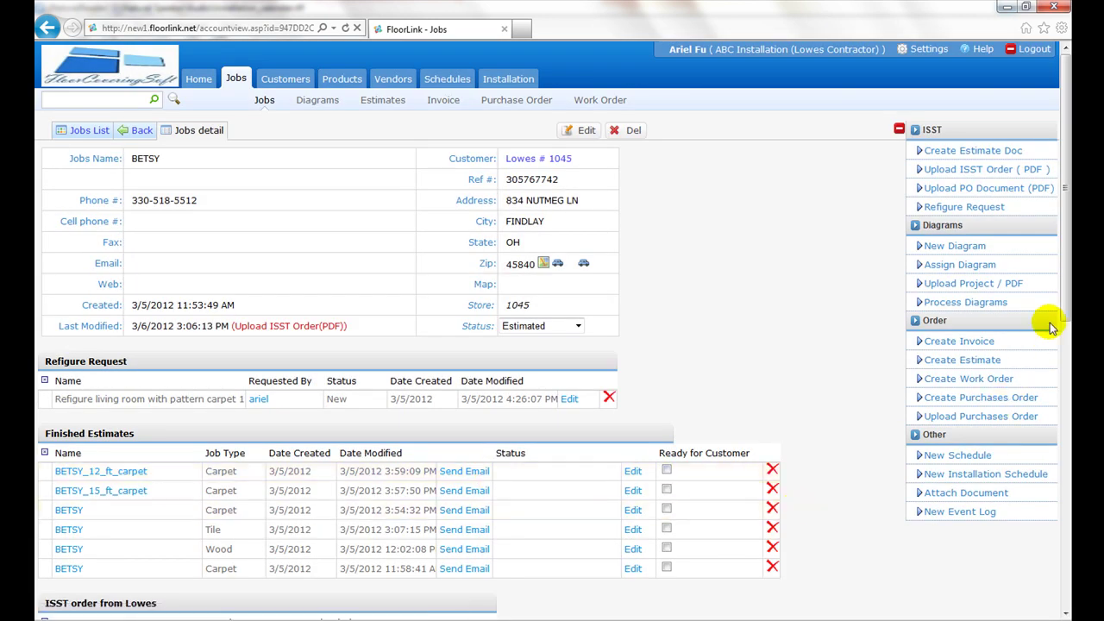
Check BETSY's Installation Schedules list, then return to the installation calendar
drag(1066, 310, 1060, 547)
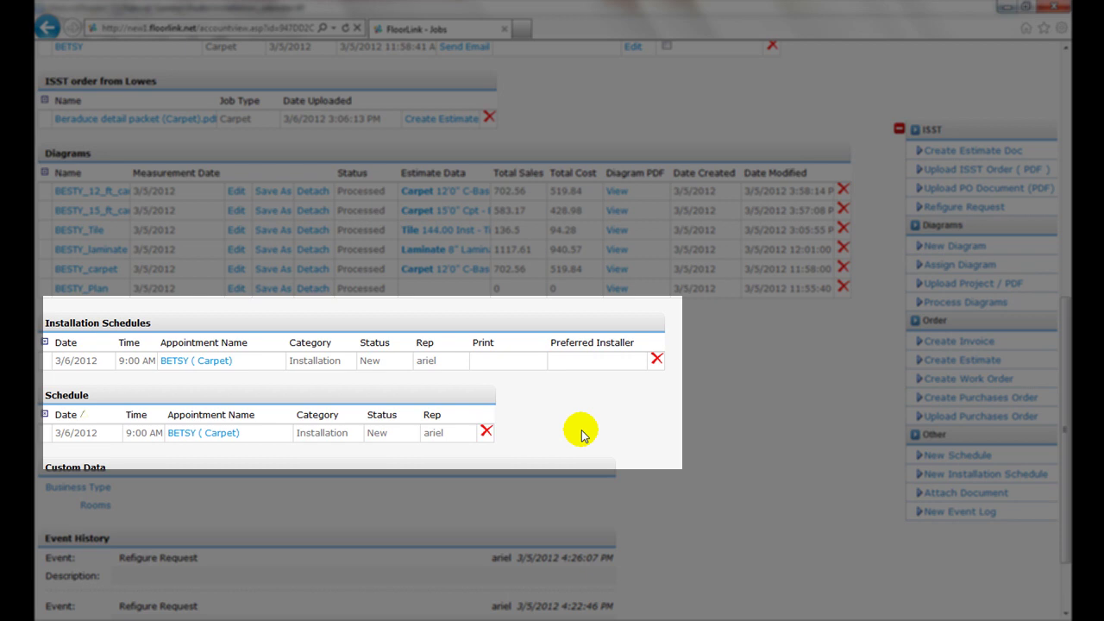
drag(1067, 457, 1067, 199)
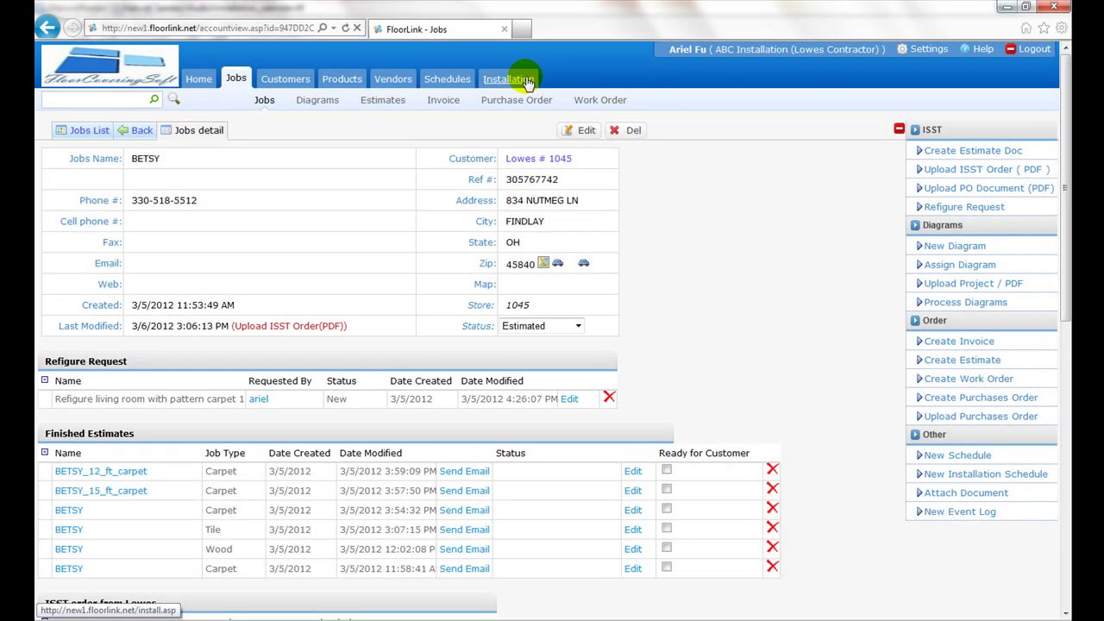
click(518, 78)
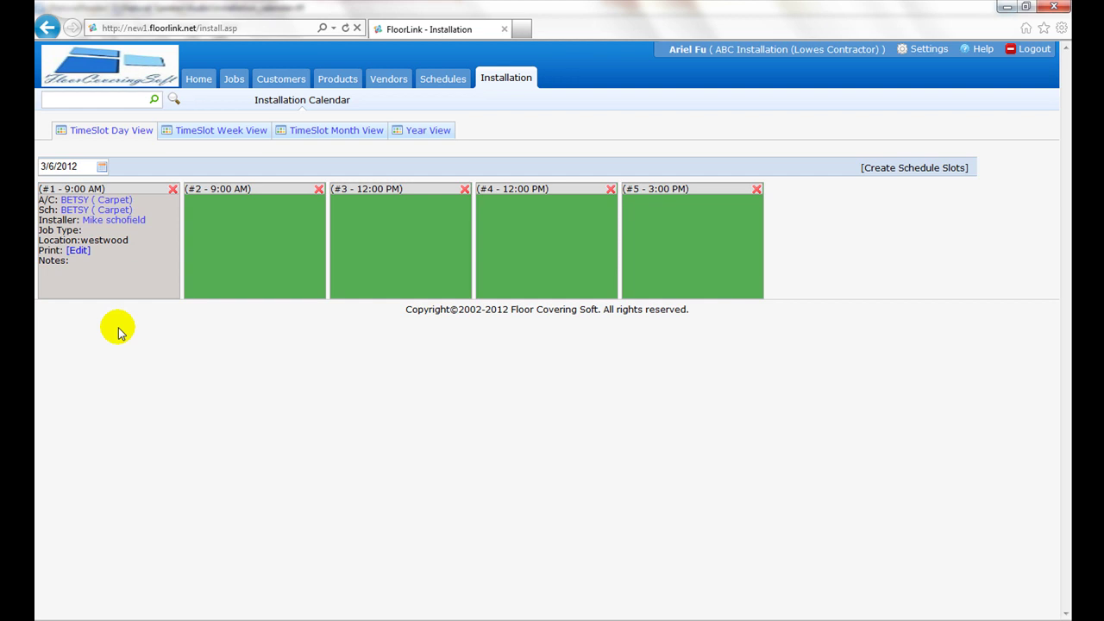
Assign Chuck Bass to BETSY's 9:00 AM slot and list its available print diagrams
click(113, 220)
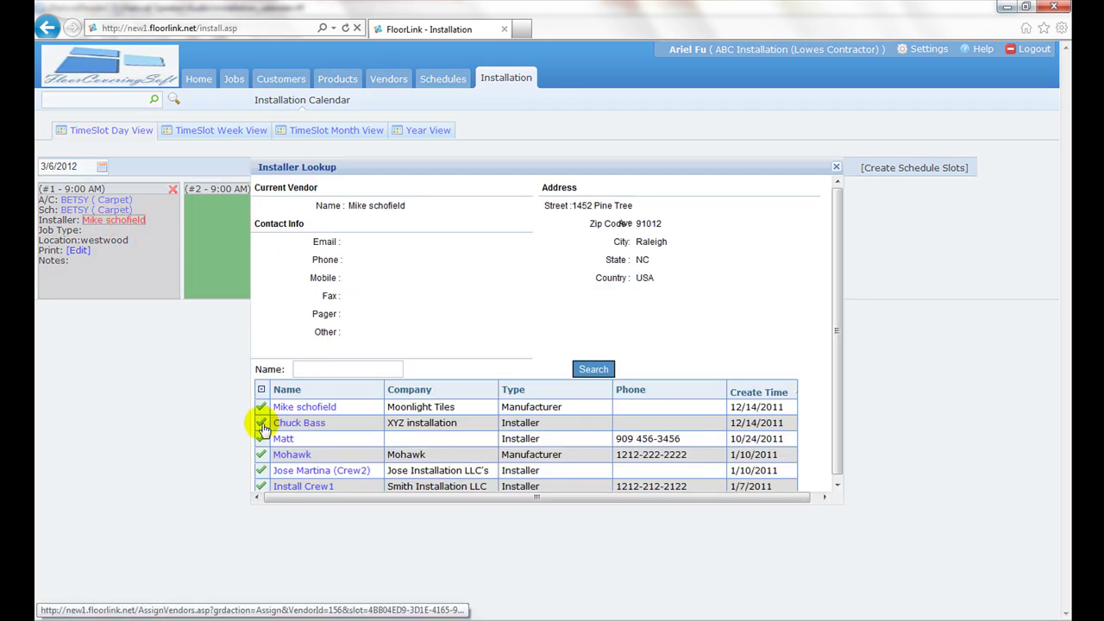
click(261, 426)
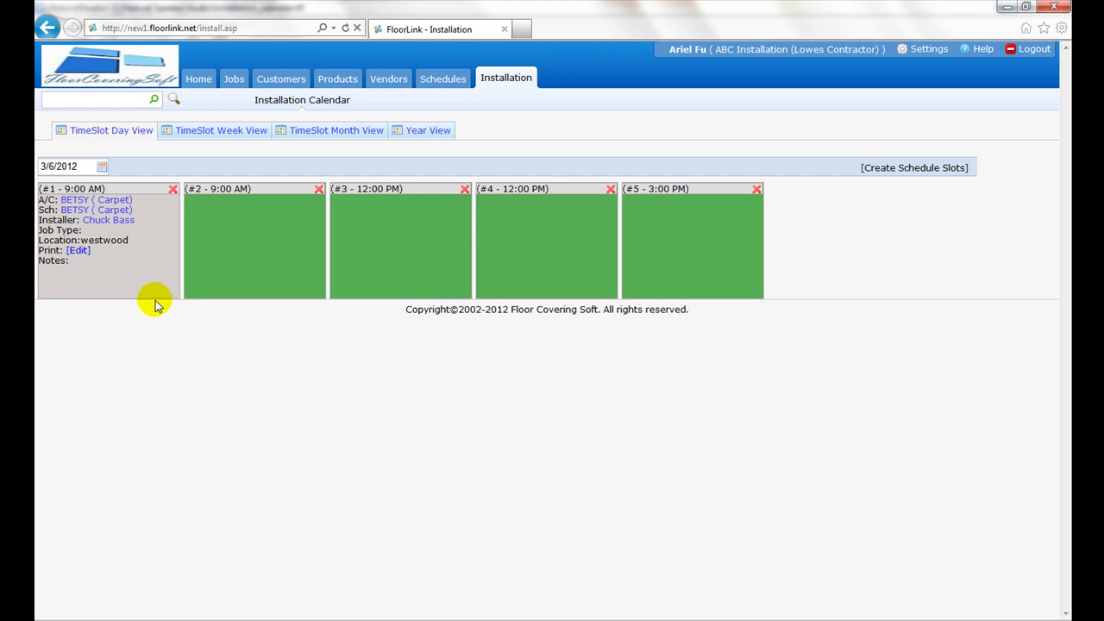
click(78, 251)
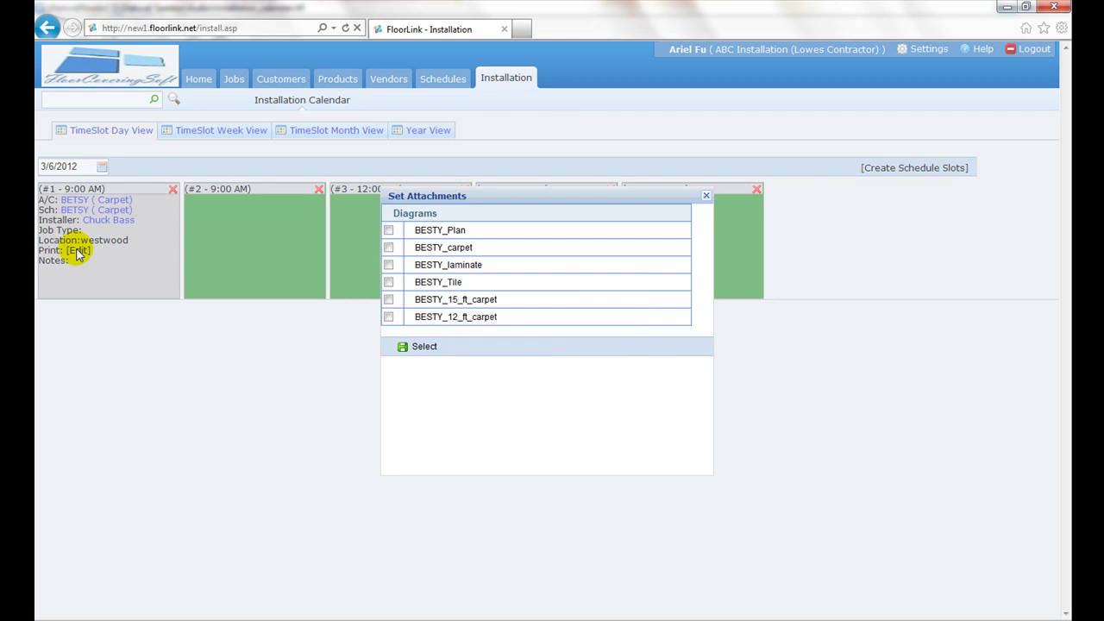
Attach the BESTY_12_ft_carpet diagram as a print and open the downloaded BETSY PDF
click(388, 318)
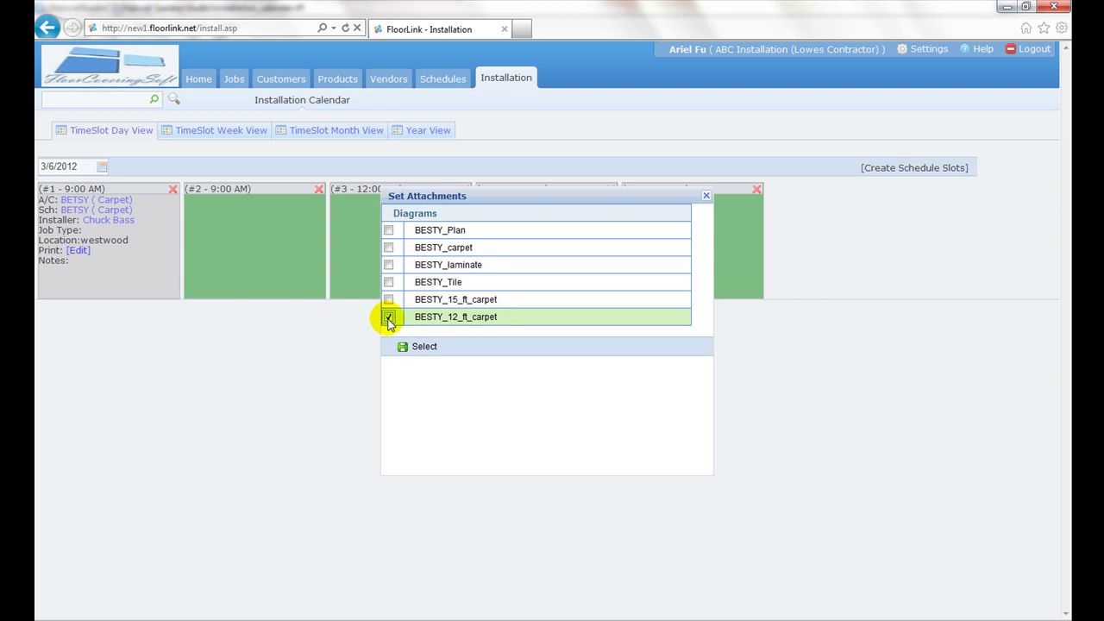
click(419, 348)
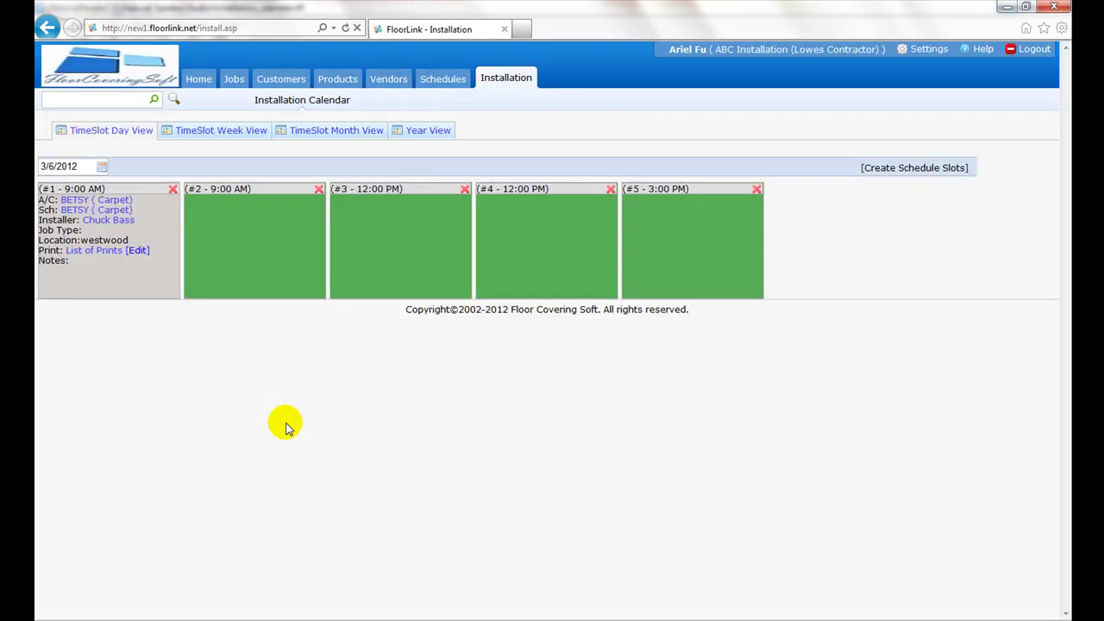
click(95, 251)
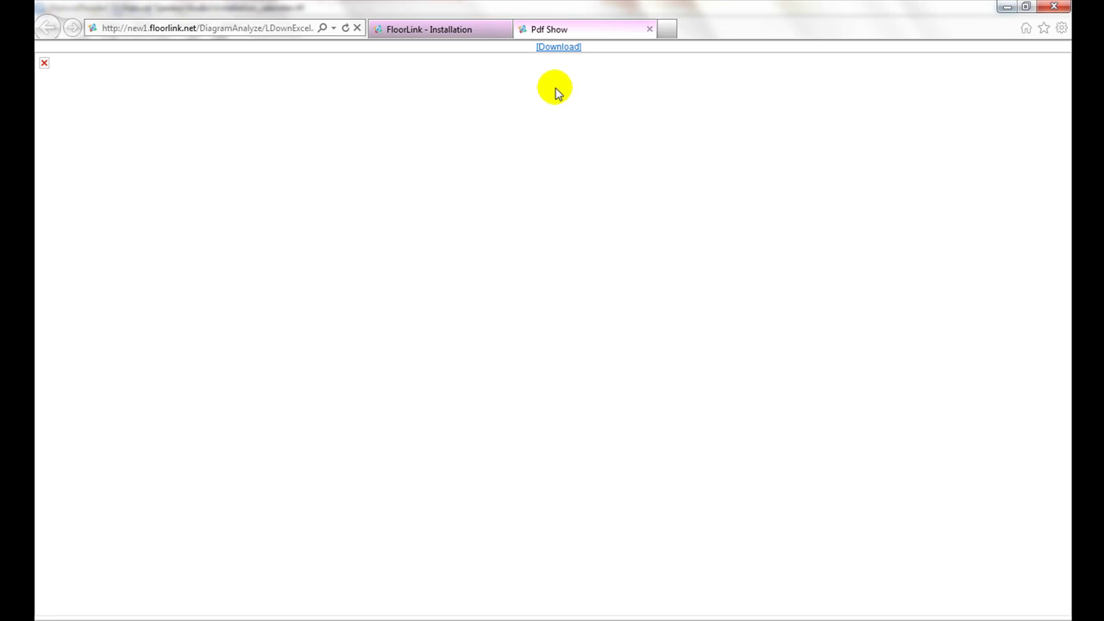
click(557, 48)
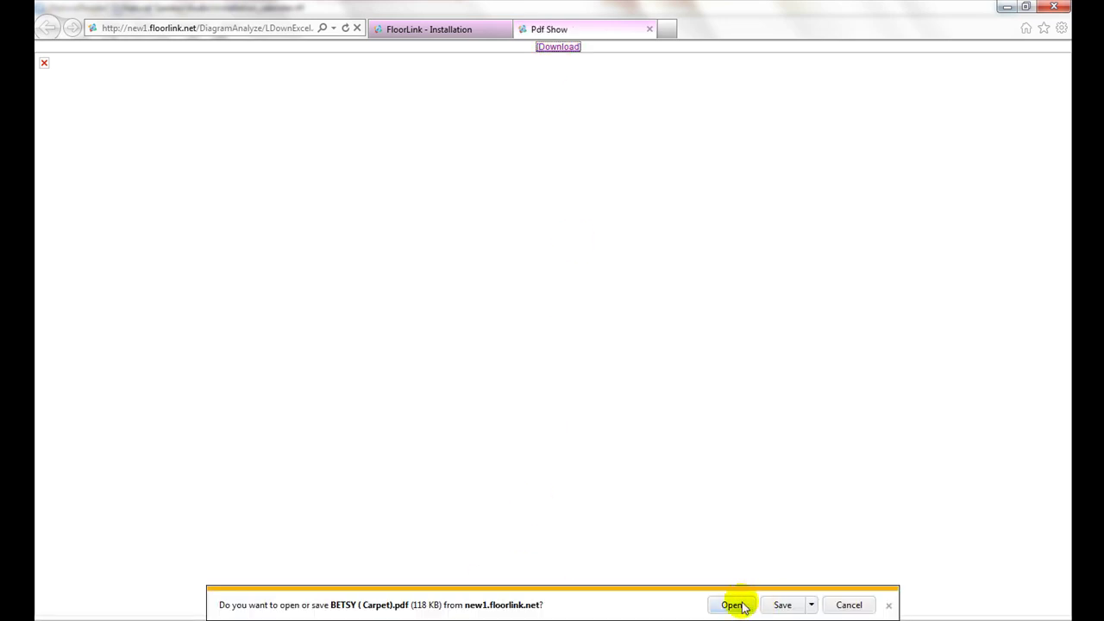
click(730, 604)
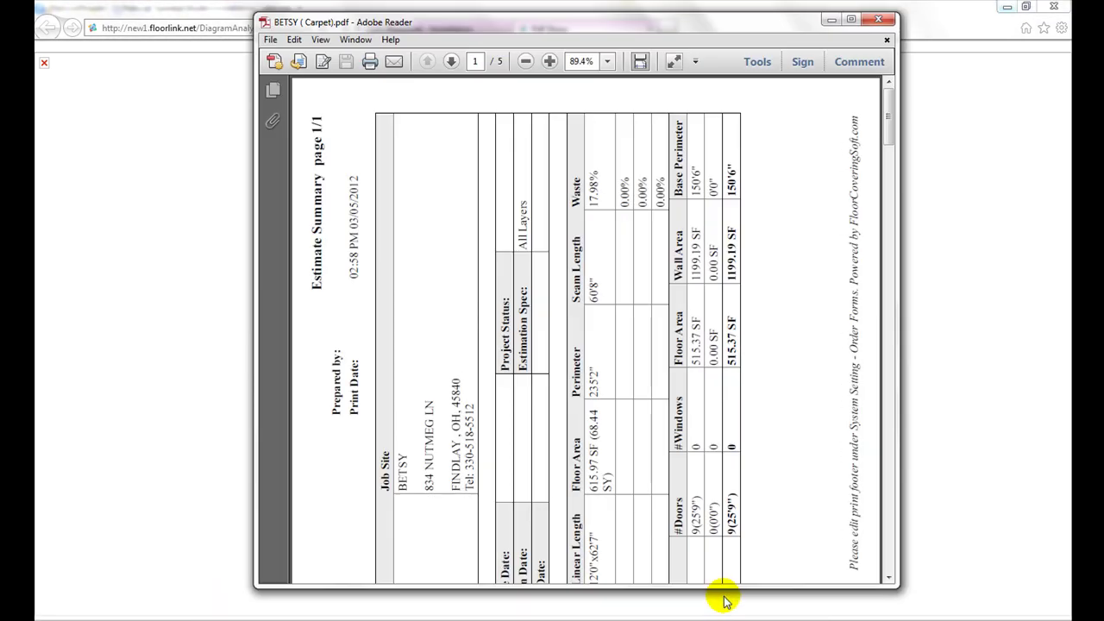
Bring up the context menu on the BETSY PDF in Adobe Reader
right_click(599, 266)
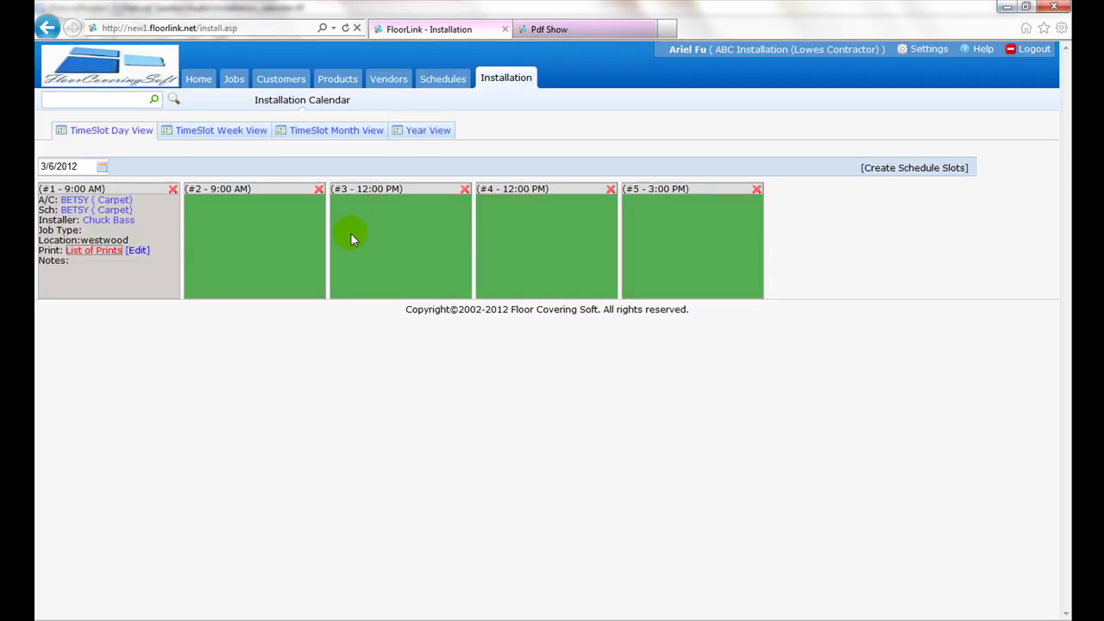
Set the BETSY ( Carpet) schedule status to completed and view the installation calendar
click(425, 78)
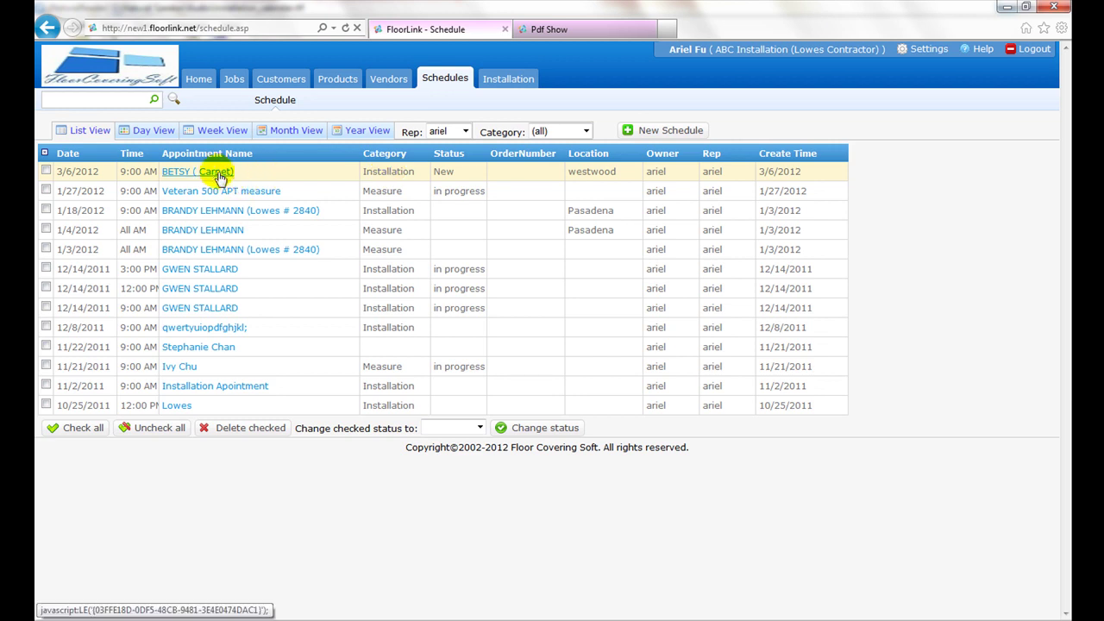
click(216, 171)
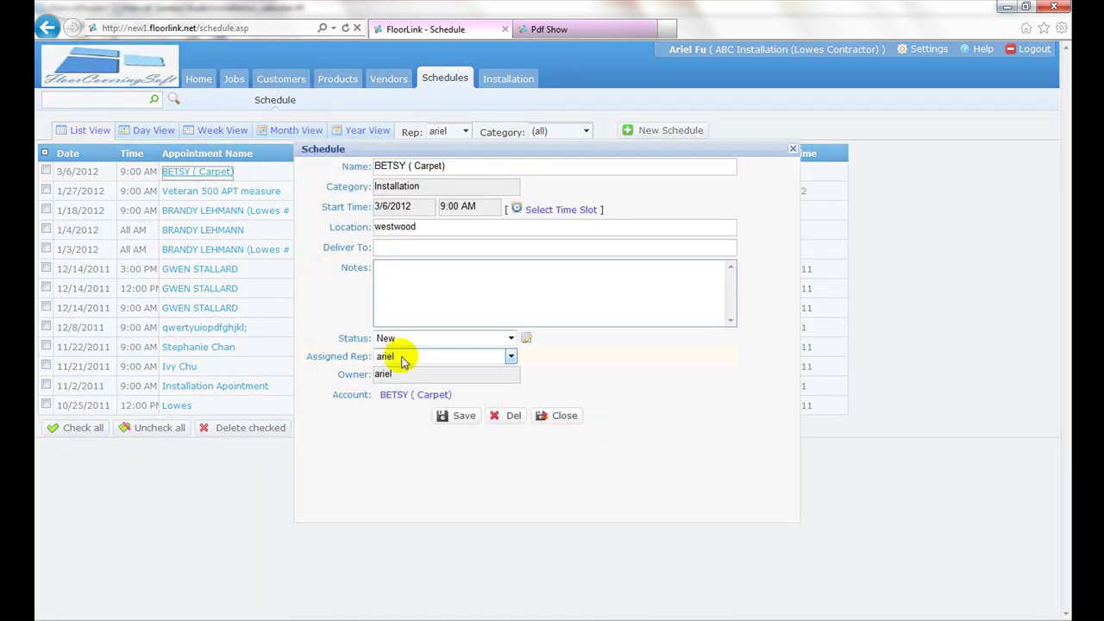
click(510, 339)
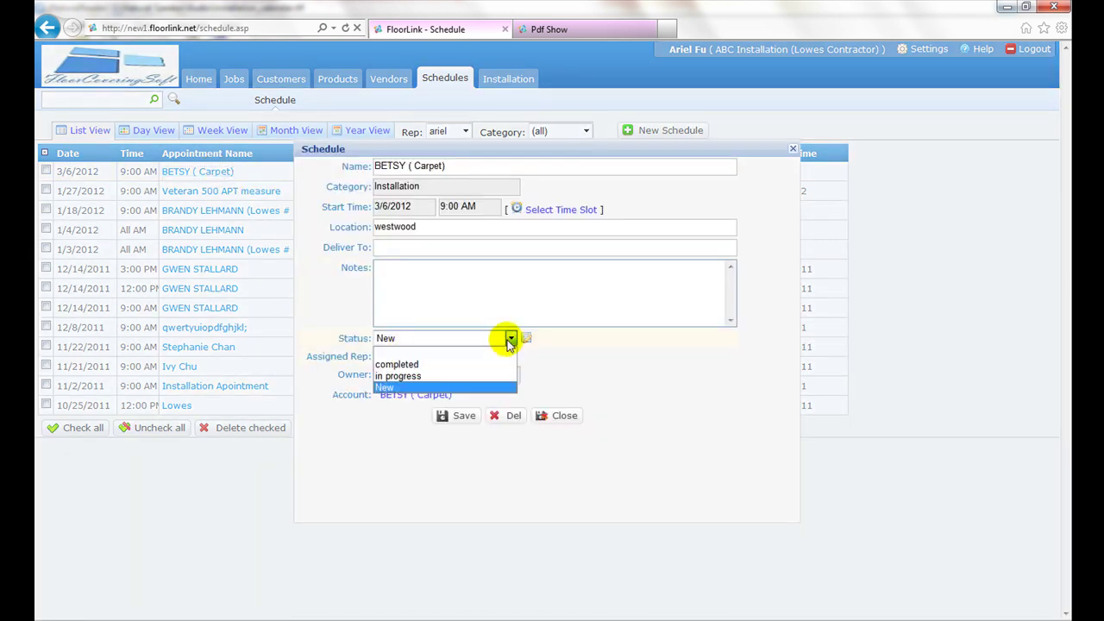
click(438, 363)
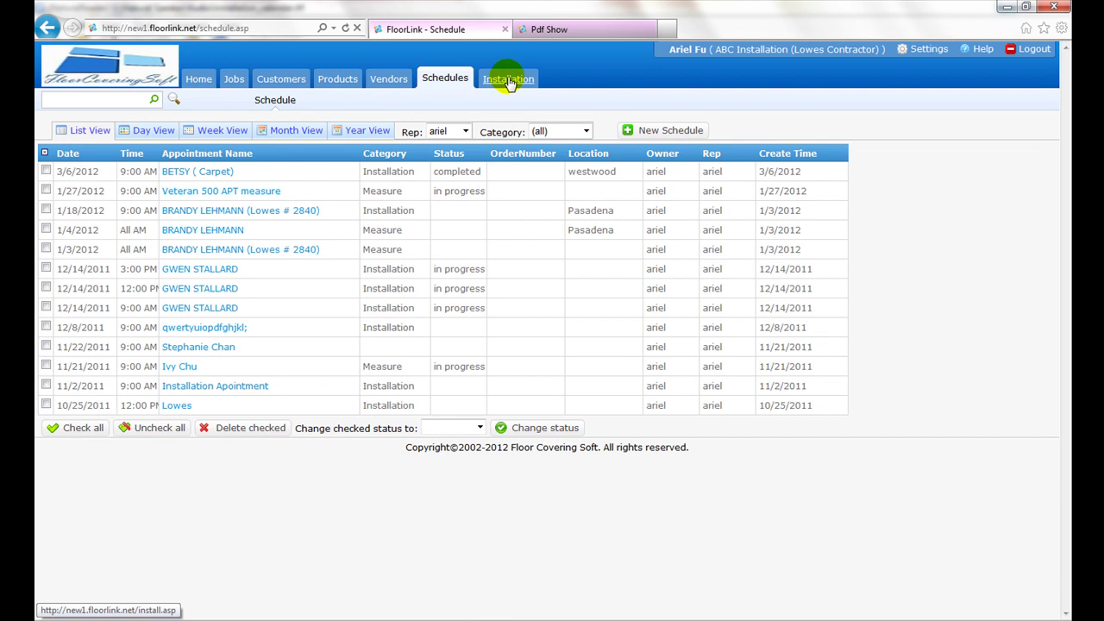
click(508, 79)
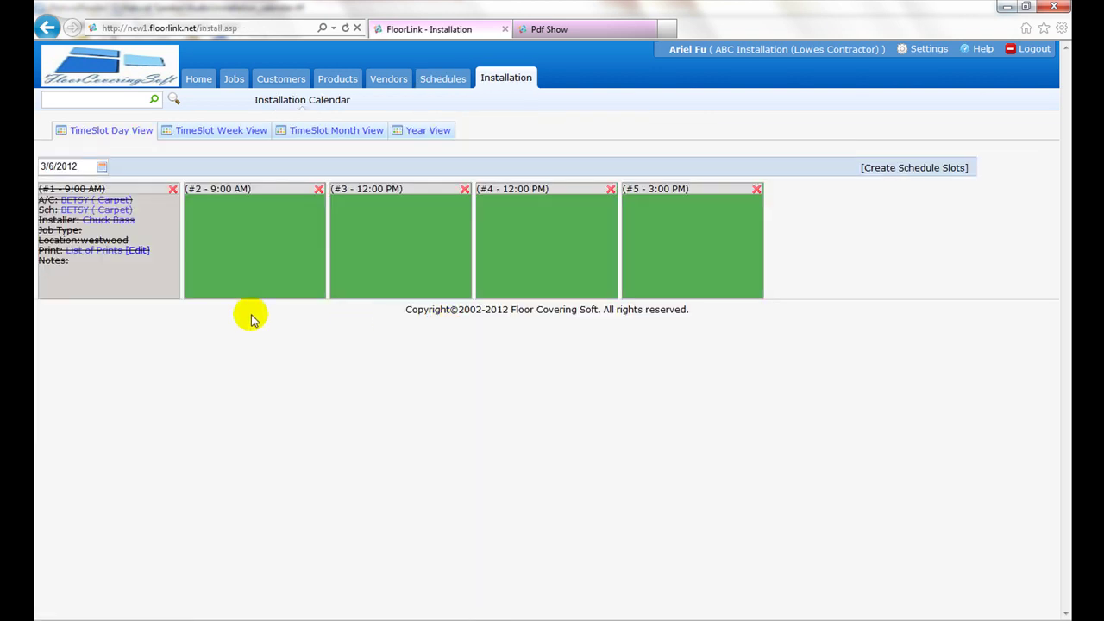